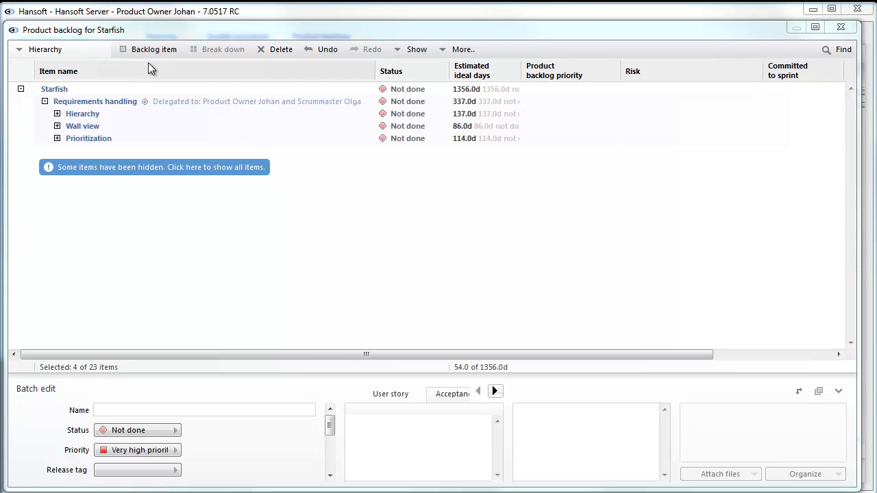
Expand the Hierarchy and Wall view groups under Requirements handling to examine their user stories, and collapse both again
left_click(132, 109)
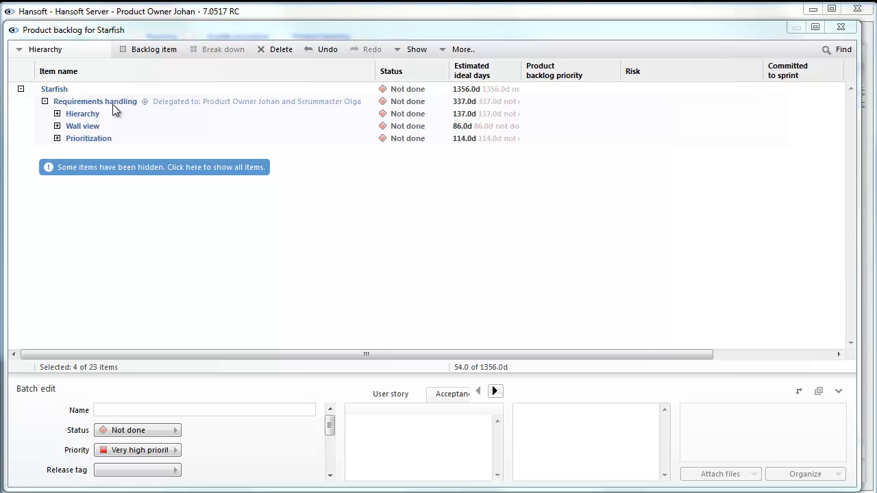
left_click(57, 114)
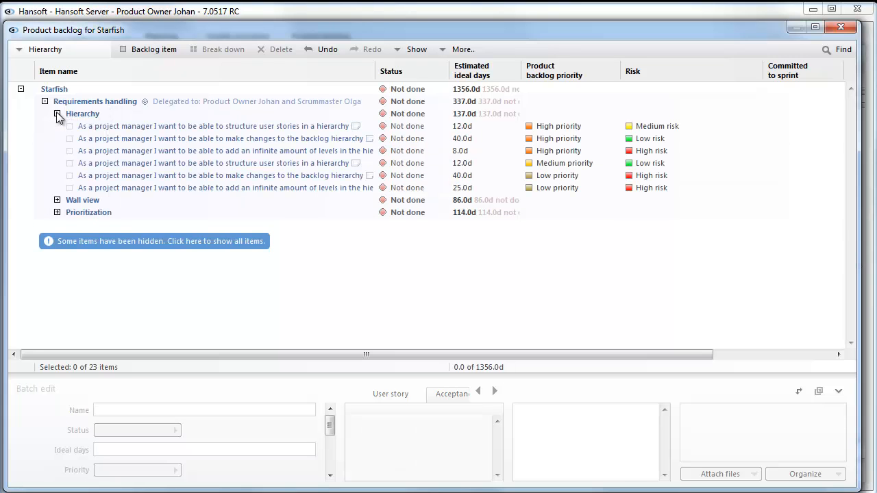
left_click(56, 200)
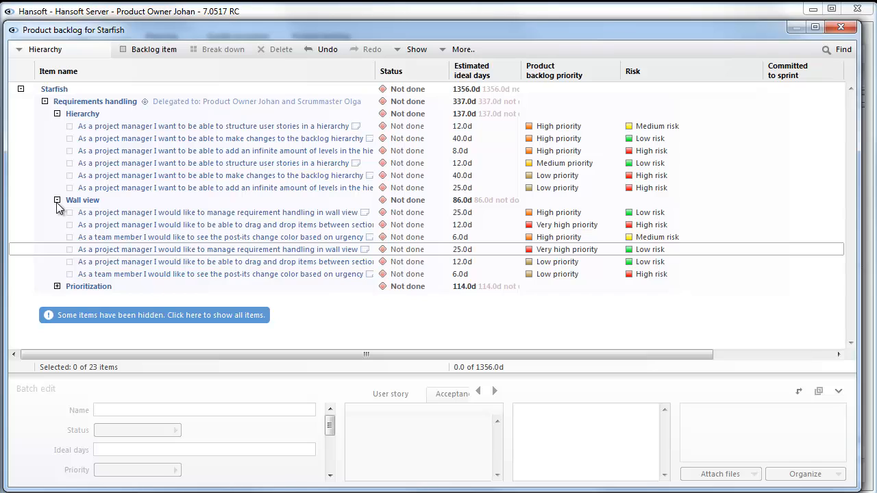
left_click(57, 200)
left_click(57, 114)
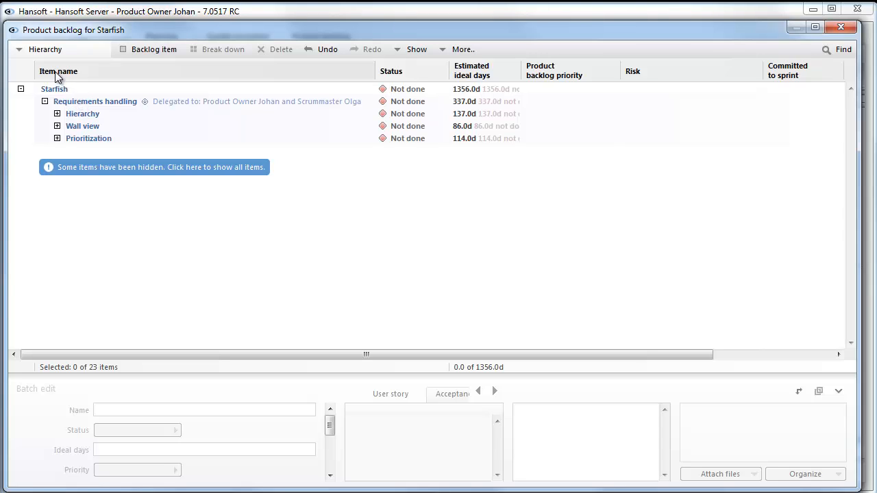
Switch the product backlog to the Priority view and sort the items by product backlog priority
left_click(24, 57)
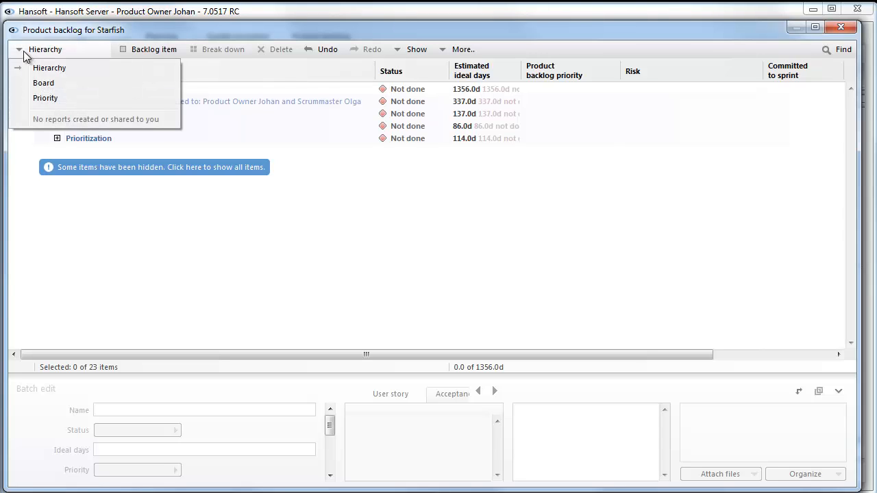
left_click(34, 99)
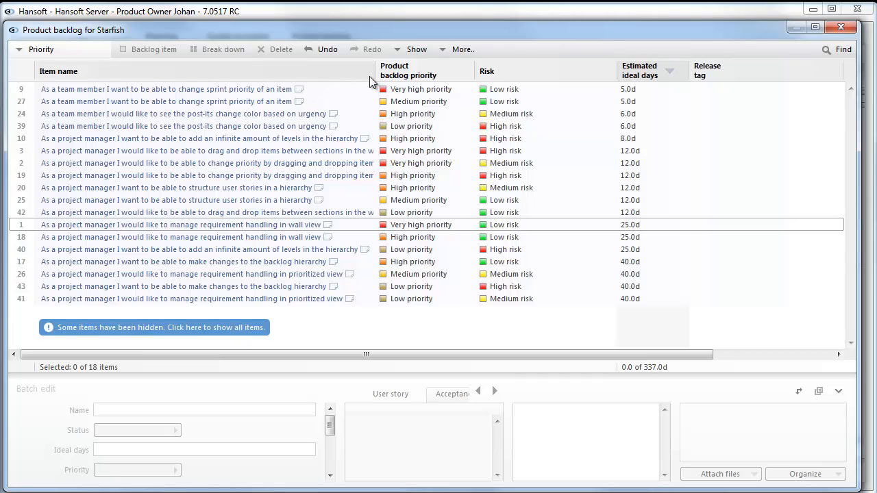
left_click(444, 76)
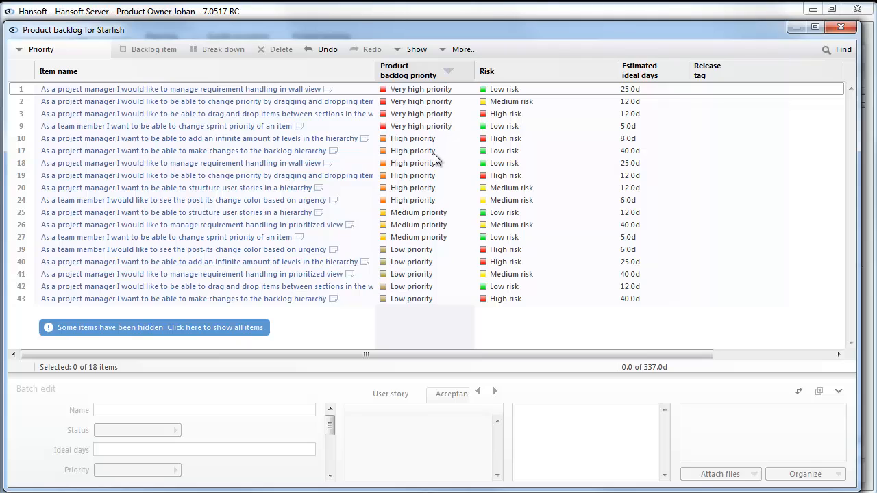
Move the low-priority post-its color story to second among the very high priority items, and the first-ranked wall view story to the end of low priority
key("ctrl")
left_click_drag(428, 254, 439, 303)
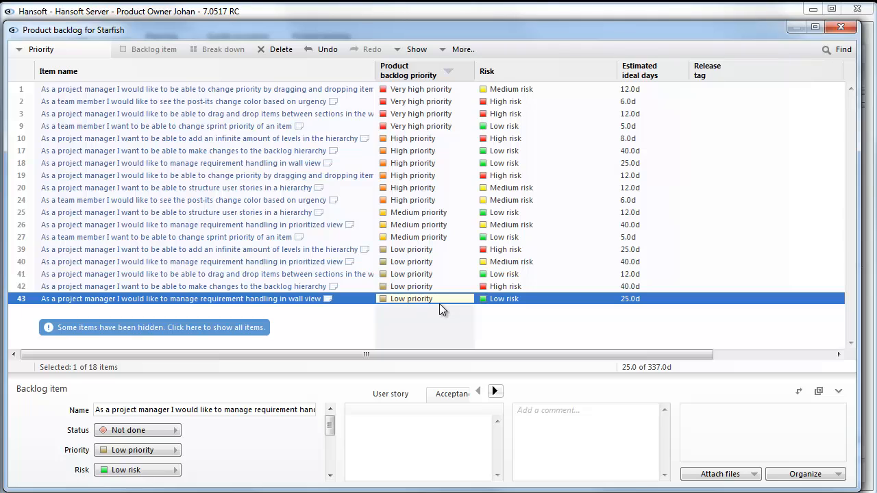
Add Risk and Estimated ideal days as second and third sort levels, and place the Release tag column directly after Product backlog priority
left_click(524, 71)
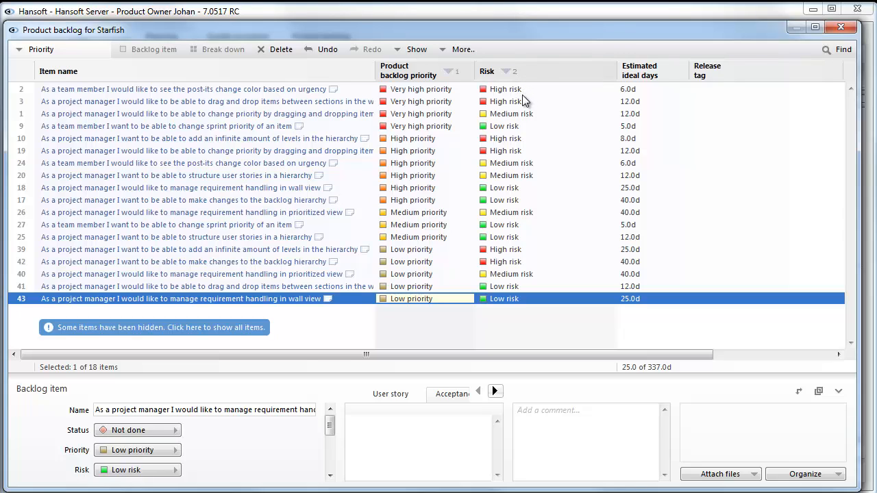
key("ctrl")
left_click(668, 72)
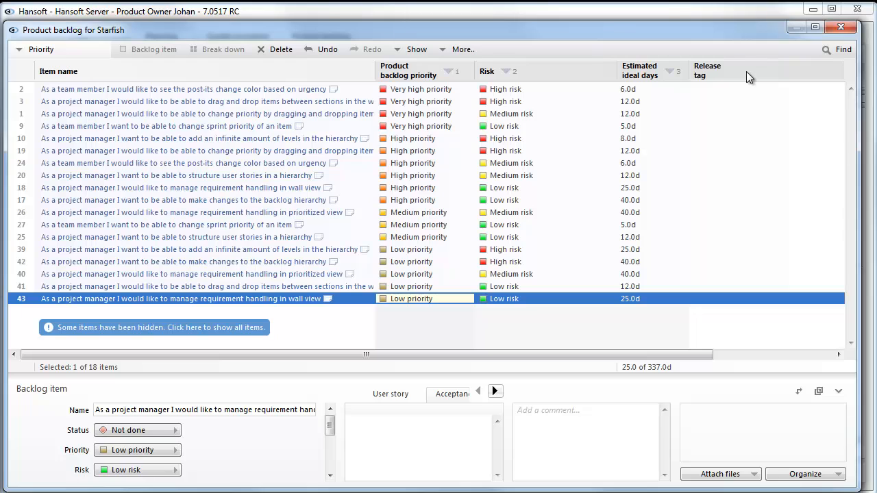
left_click_drag(746, 71, 474, 69)
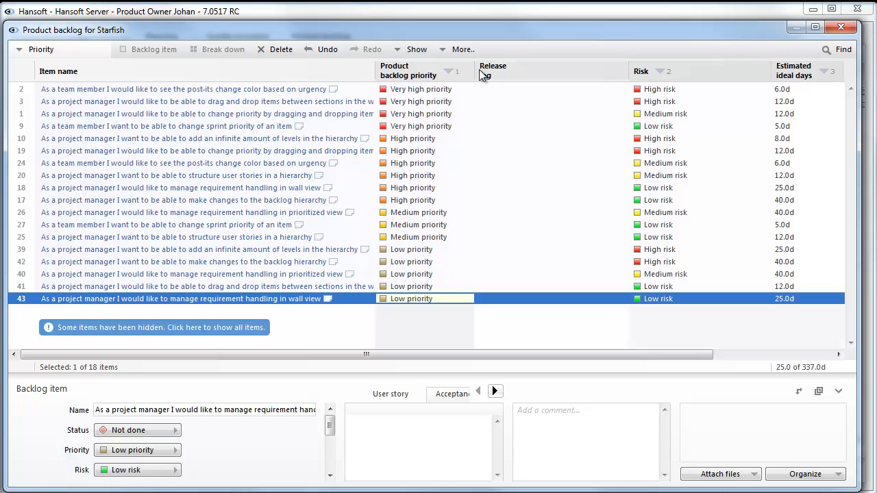
Tag the first nine backlog items, from number 2 through number 18 in the sorted list, to the Alpha release
left_click(511, 88)
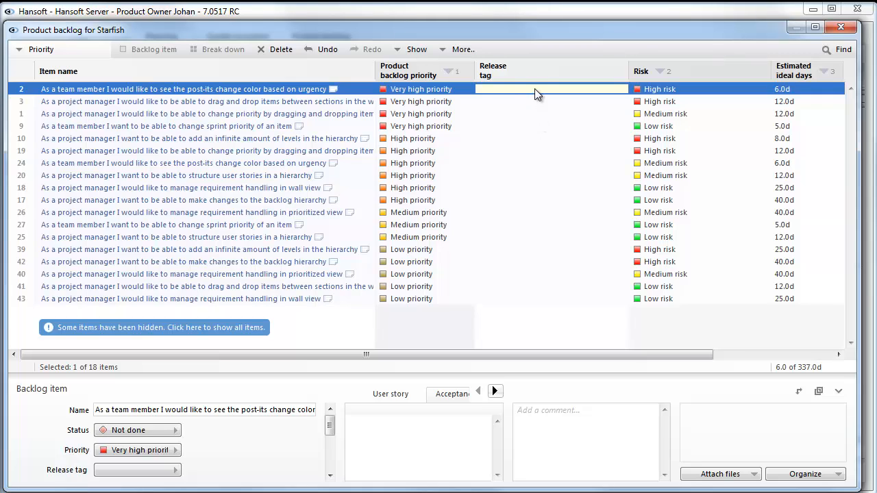
key("shift+Down")
key("shift+Down")
key("shift+Down")
key("shift+Down")
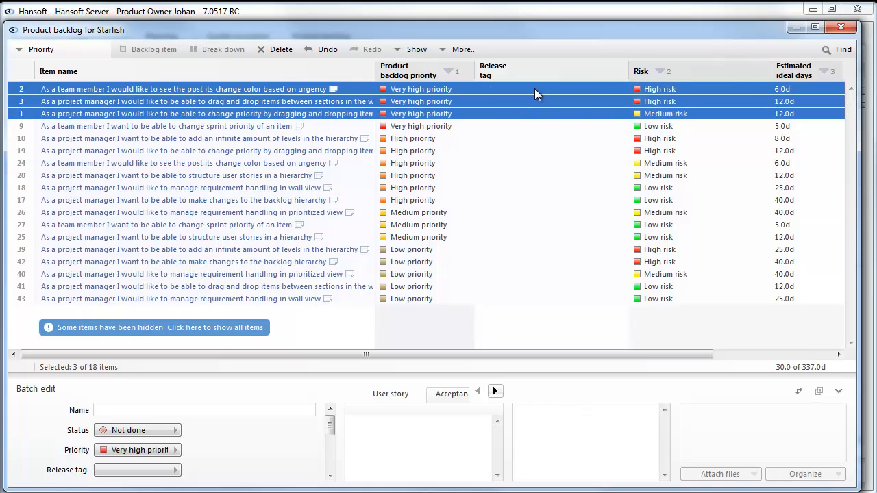
key("shift+Down")
key("shift+Down")
key("shift+Down")
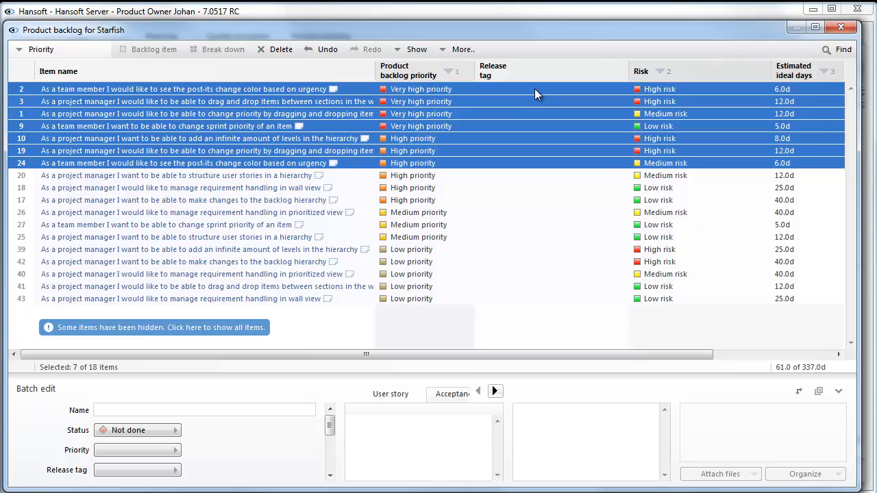
key("shift+Down")
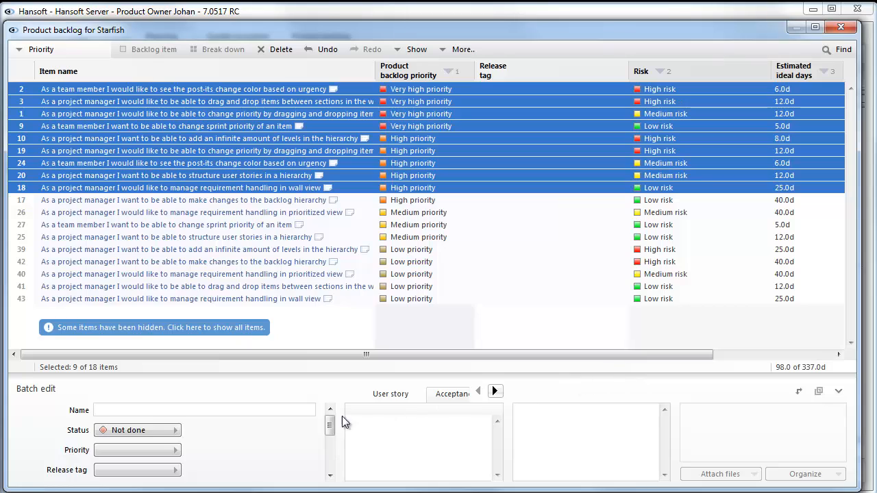
left_click(171, 470)
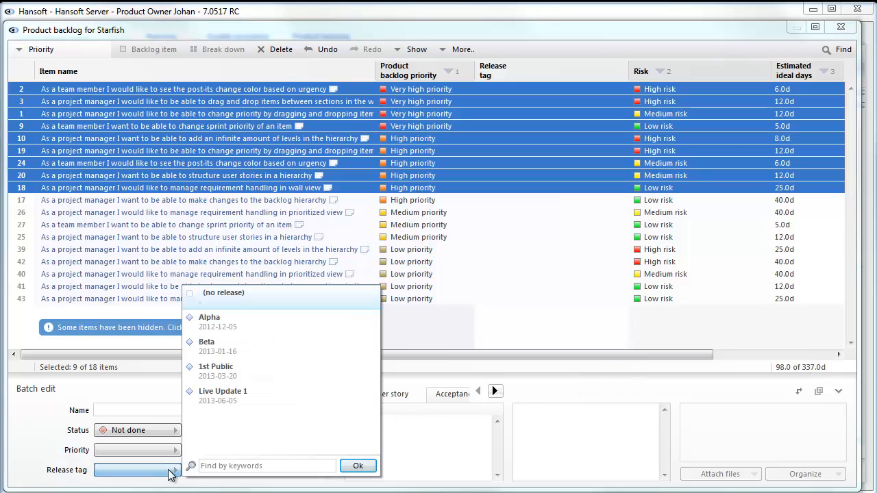
left_click(278, 324)
left_click(356, 466)
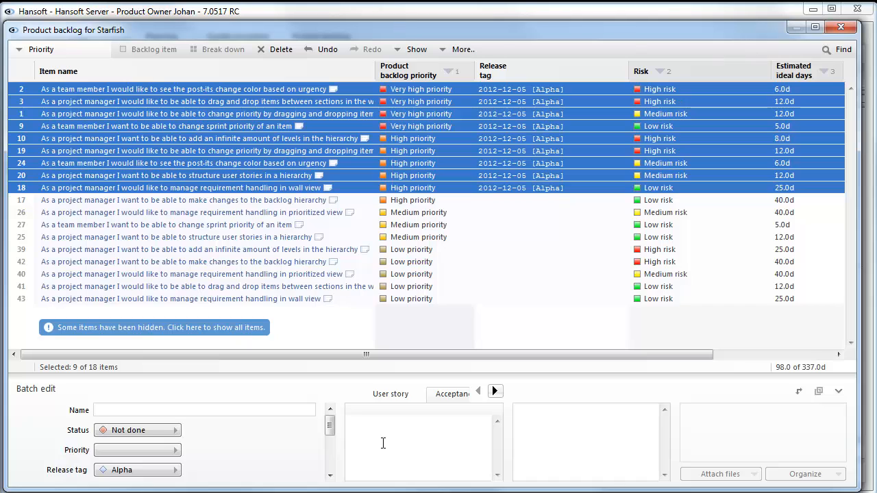
Tag the next four backlog items, numbers 17, 26, 27 and 25, to the Beta release
left_click(518, 201)
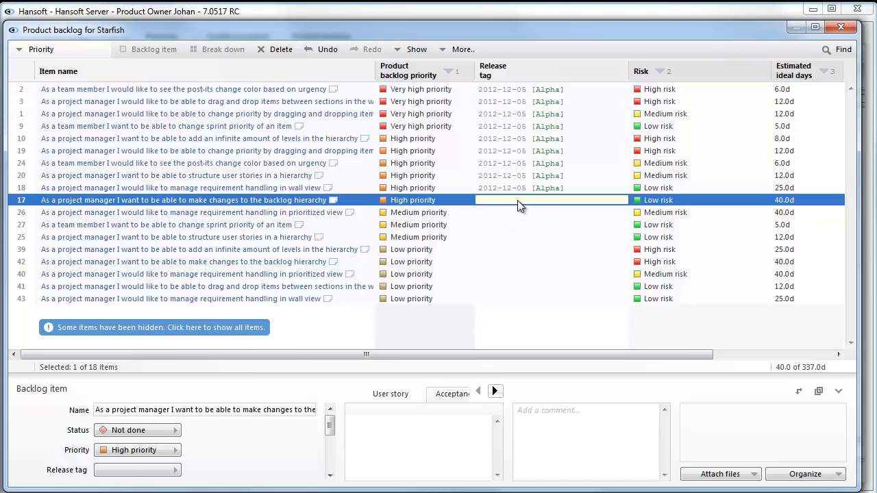
key("shift+Down")
key("shift+Down")
key("shift+Down")
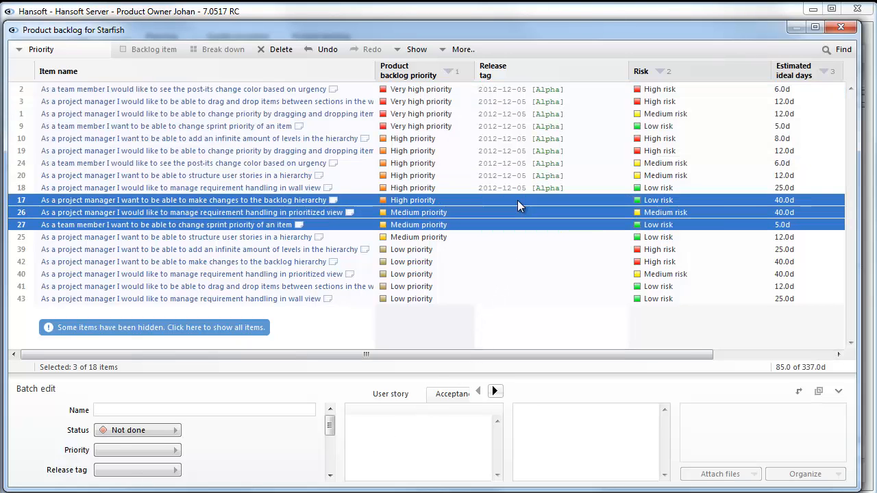
left_click(176, 470)
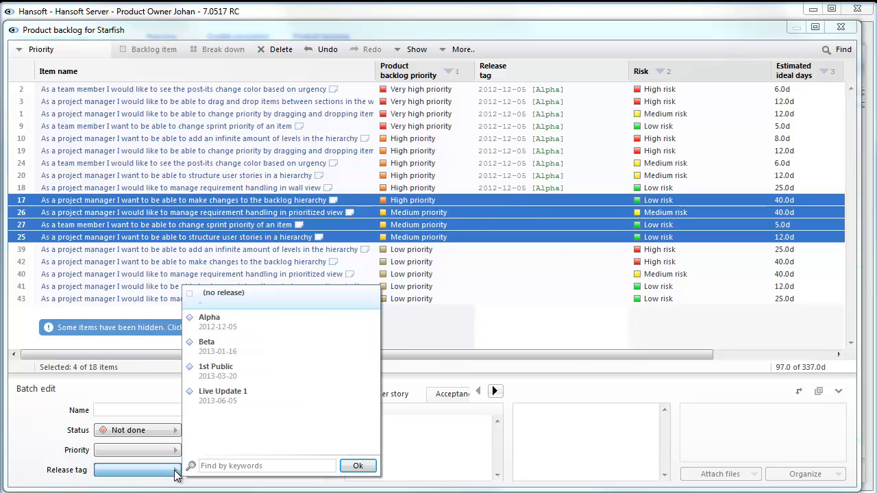
left_click(261, 344)
left_click(358, 466)
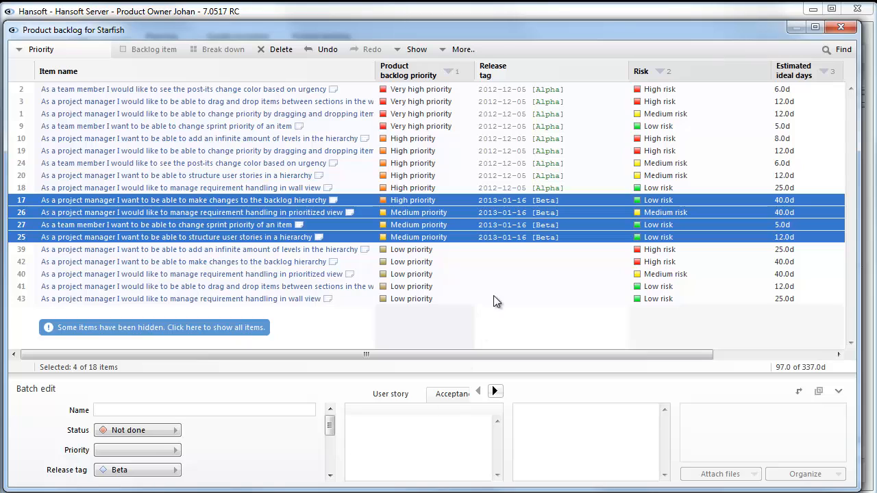
Tag the low-priority backlog items numbered 39, 42 and 40 to the 1st Public release
left_click(502, 252)
key("shift+Down")
key("shift+Down")
key("shift+Down")
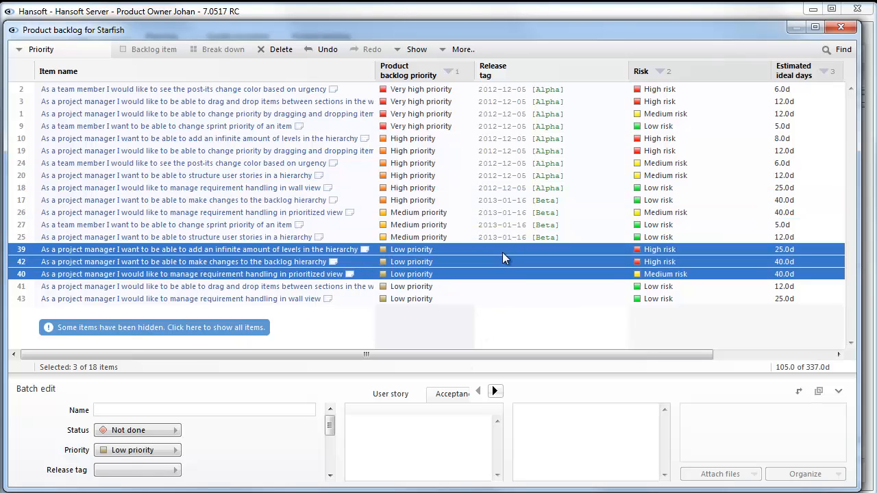
key("shift+Up")
left_click(175, 471)
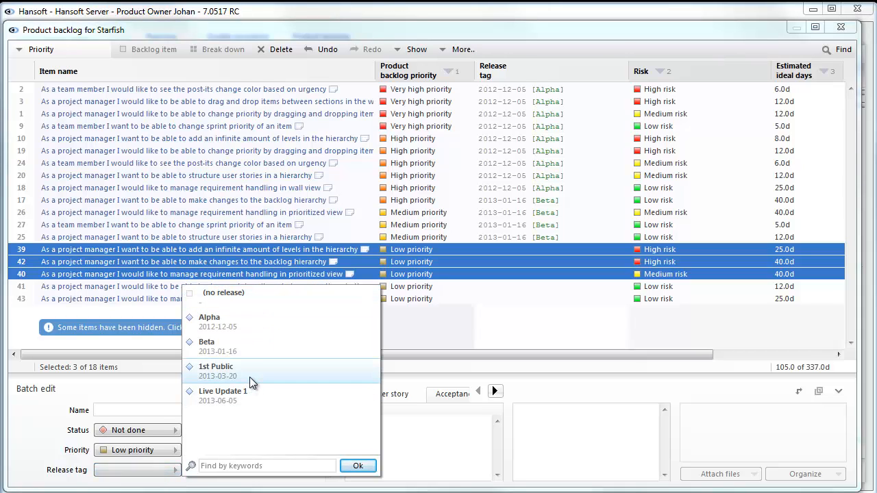
left_click(250, 377)
left_click(358, 466)
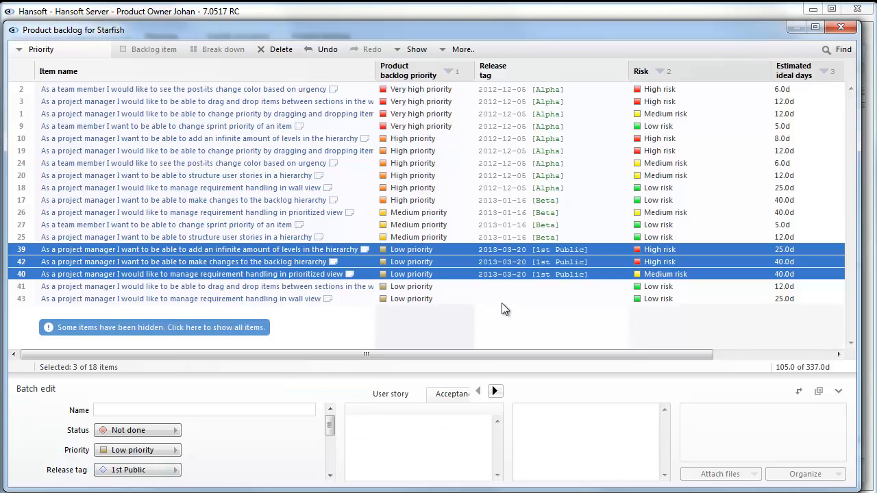
Tag the last two backlog items, numbers 41 and 43, to the Live Update 1 release
left_click(510, 287)
key("shift+Down")
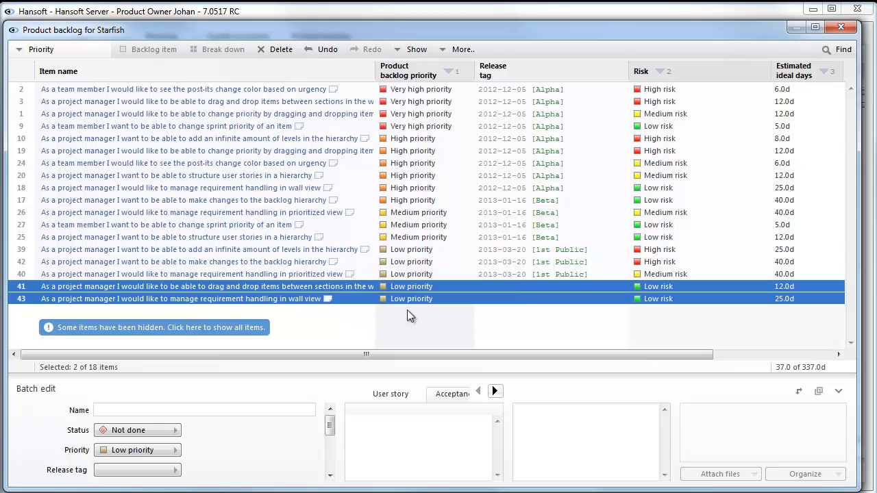
left_click(173, 470)
left_click(214, 397)
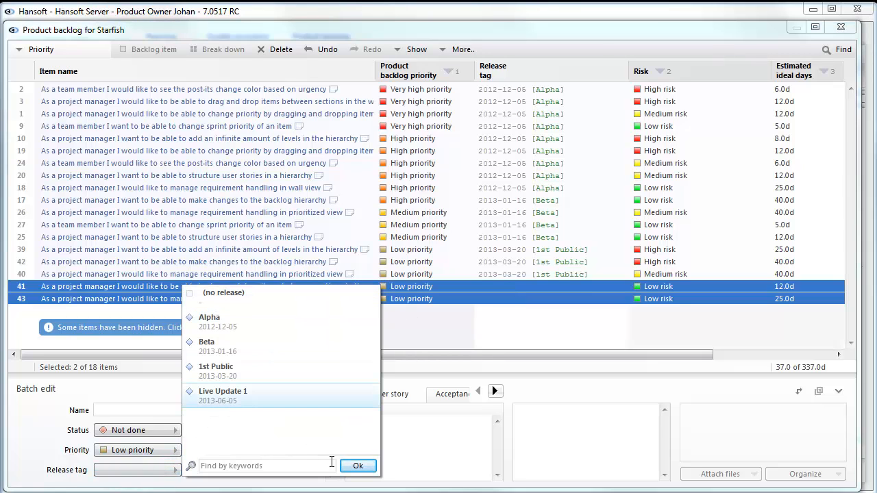
left_click(356, 466)
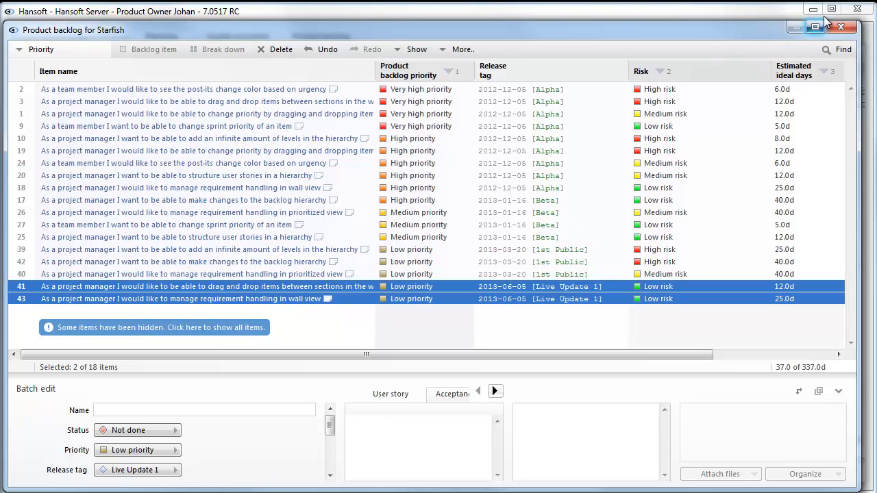
Close the product backlog window and tag the three selected Scrum team sprints in the Agile Schedule to their nearest release
left_click(842, 27)
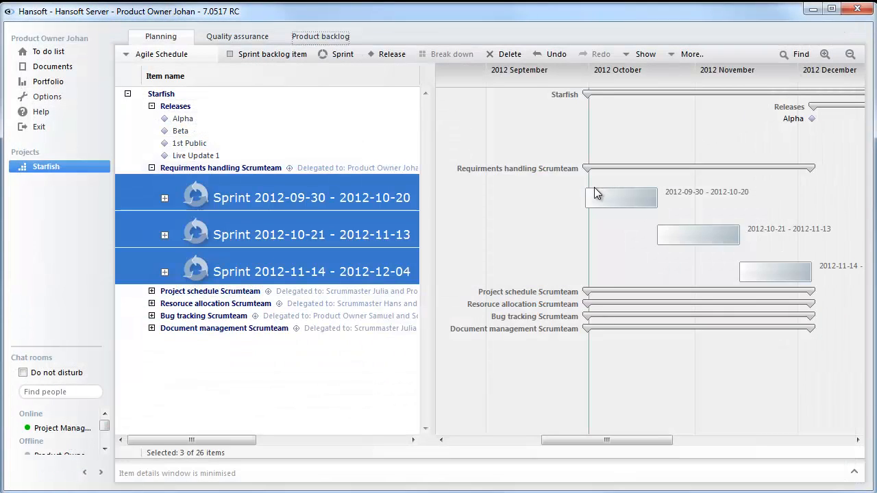
mouse_move(595, 194)
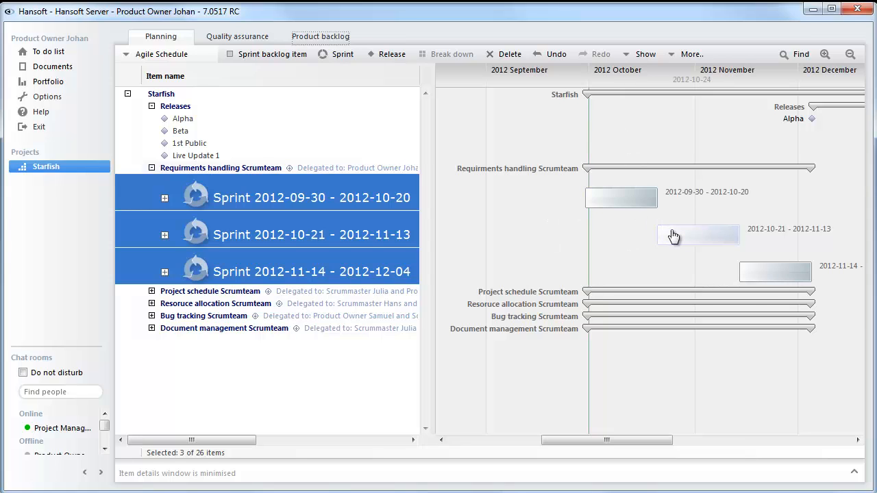
mouse_move(673, 236)
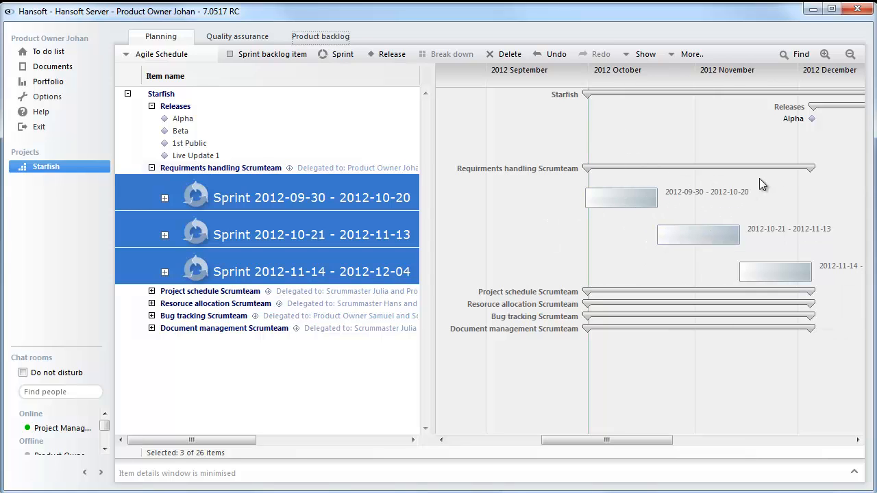
mouse_move(809, 124)
key("ctrl")
key("ctrl")
key("ctrl")
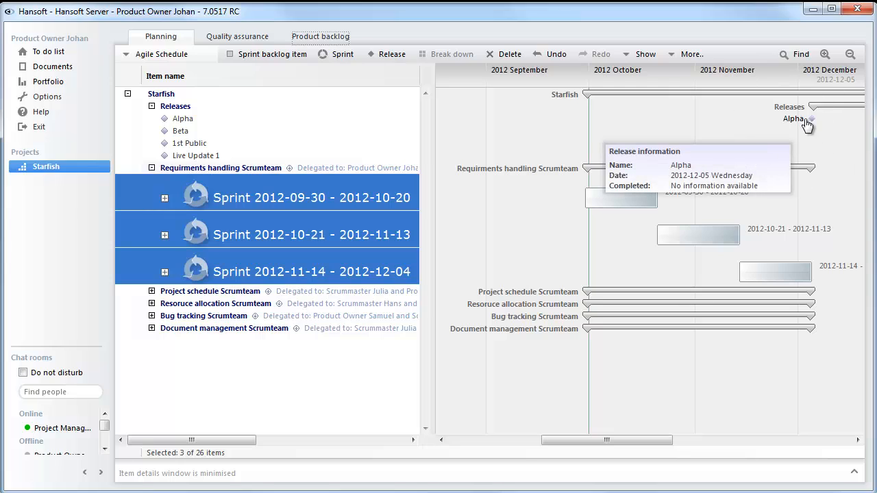
right_click(398, 196)
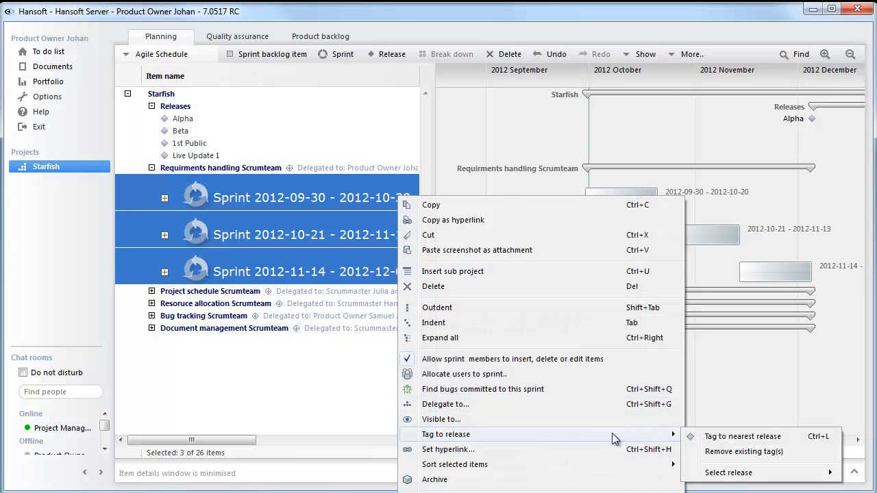
left_click(705, 435)
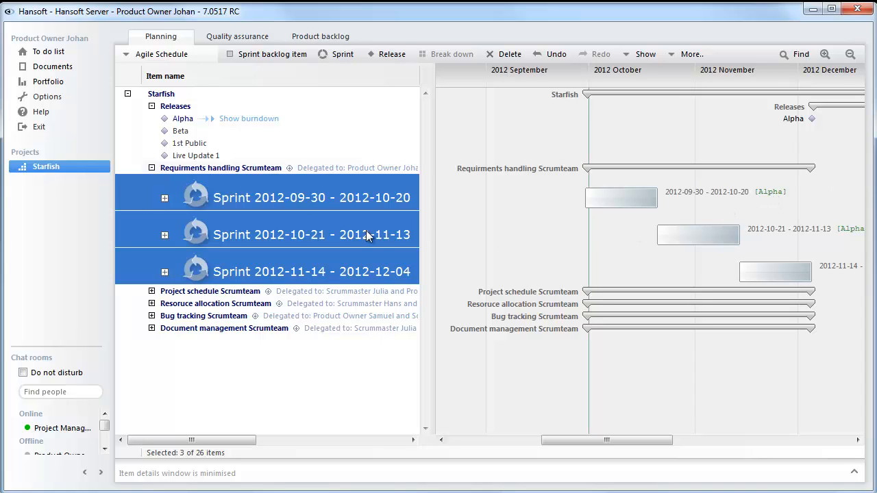
Show the Alpha release's burndown chart and inspect its information for day 1
key("ctrl")
left_click(250, 119)
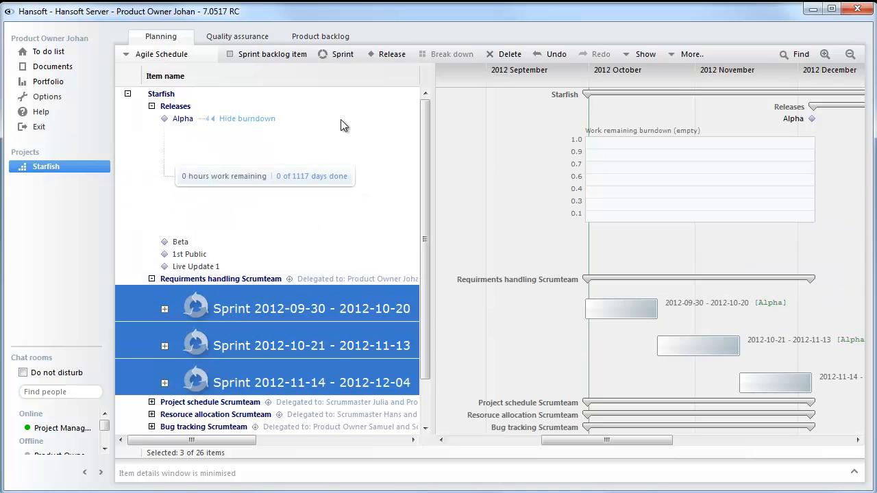
mouse_move(588, 150)
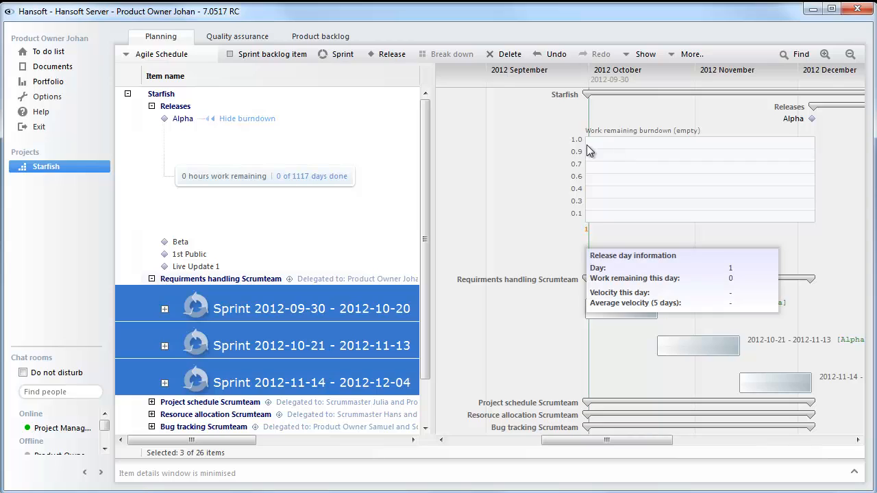